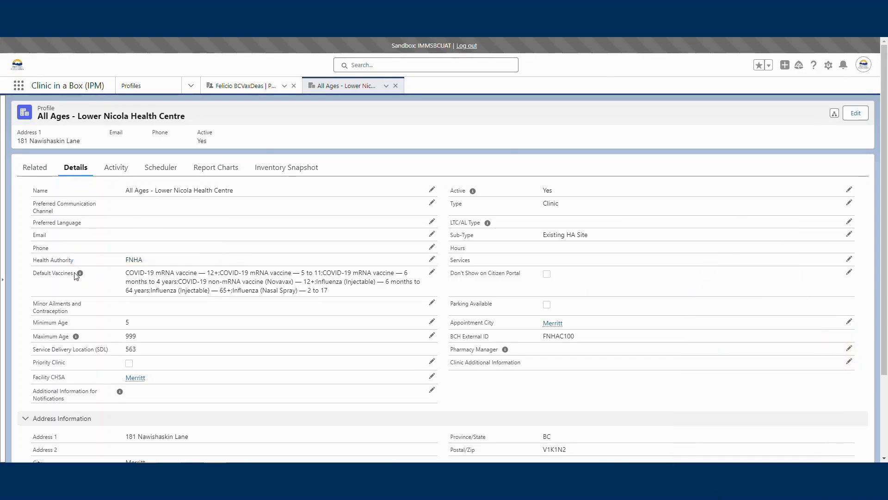
# Set Monday's hours in the week starting August 26 to 8:00 a.m. through 8:00 p.m.
pyautogui.moveTo(80, 274)
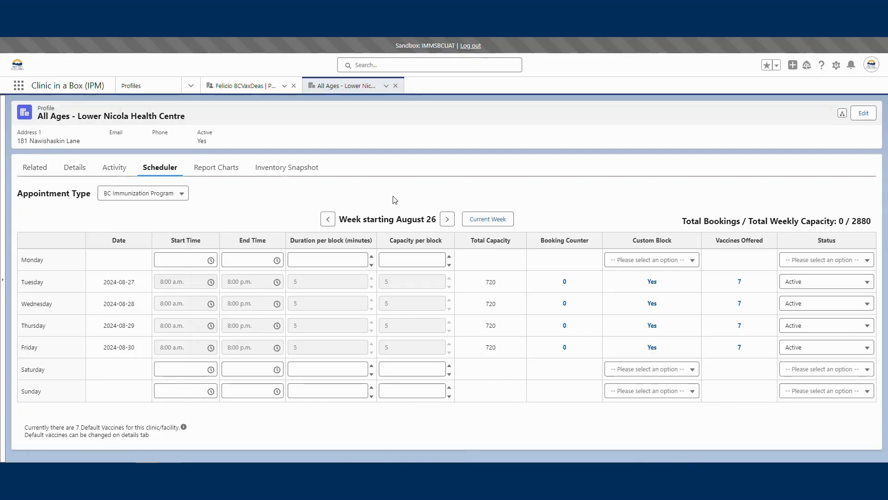
pyautogui.click(196, 259)
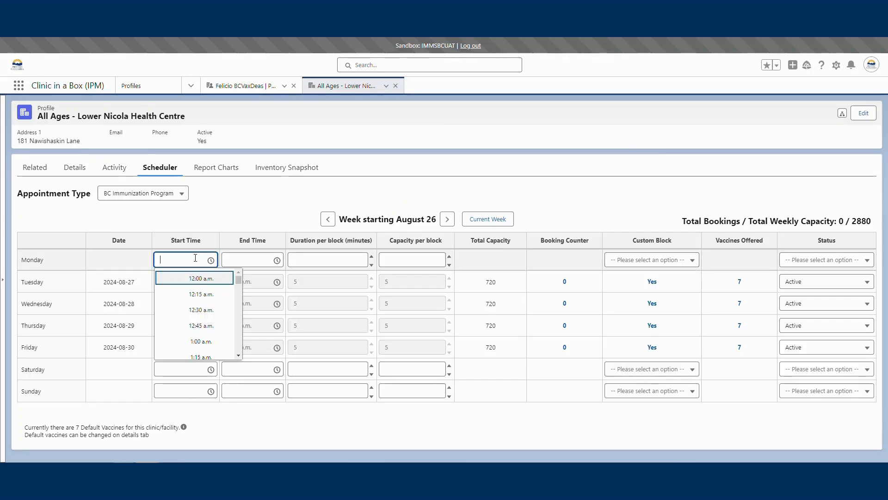
pyautogui.scroll(-10, 196, 299)
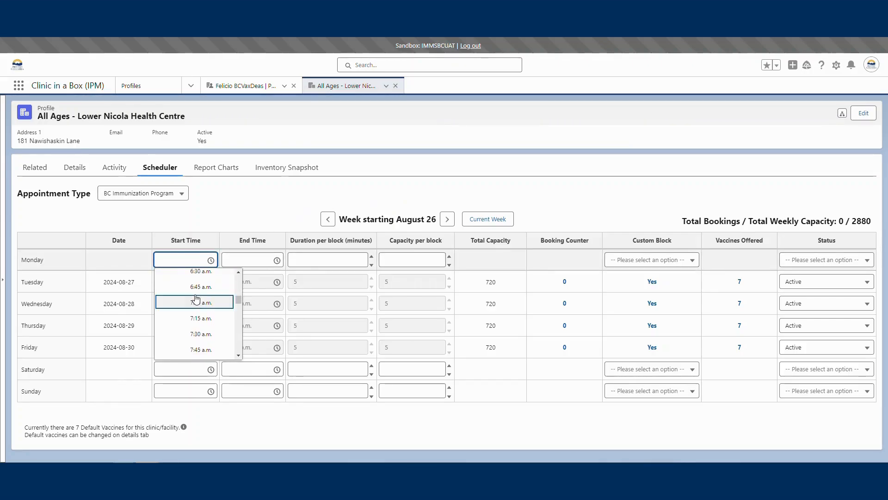
pyautogui.scroll(-4, 197, 299)
pyautogui.click(197, 301)
pyautogui.click(245, 259)
pyautogui.scroll(-5, 263, 310)
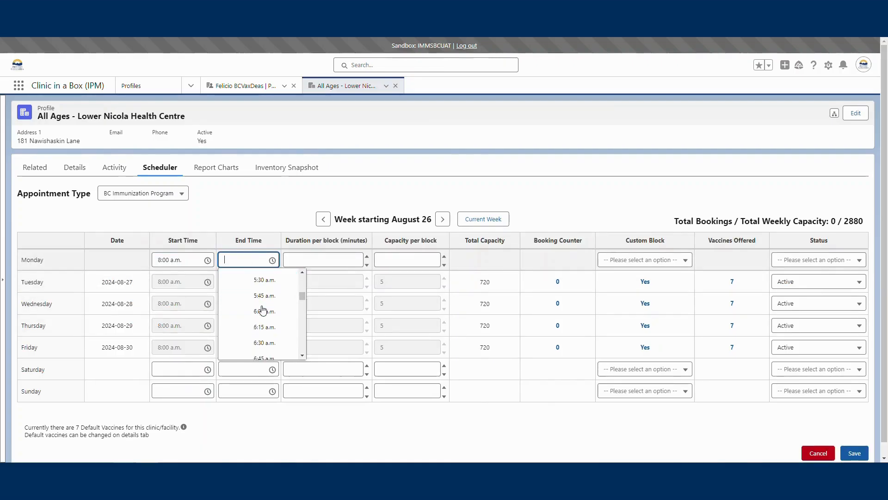
pyautogui.scroll(-18, 262, 310)
pyautogui.click(263, 331)
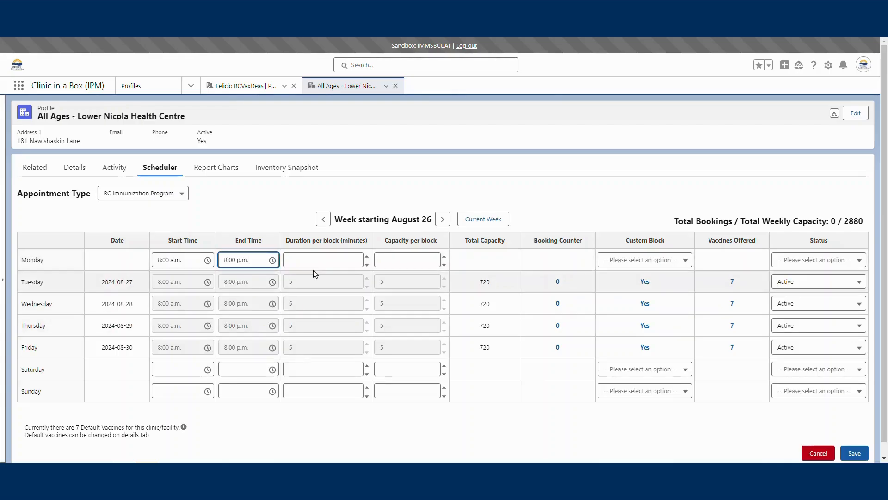
# Set Monday's duration per block to 5 minutes and its capacity per block to 5.
pyautogui.click(314, 260)
pyautogui.write('5')
pyautogui.press('Tab')
pyautogui.write('5')
# Set Monday's custom block to Yes and status to Active, and save the new appointment day.
pyautogui.click(628, 260)
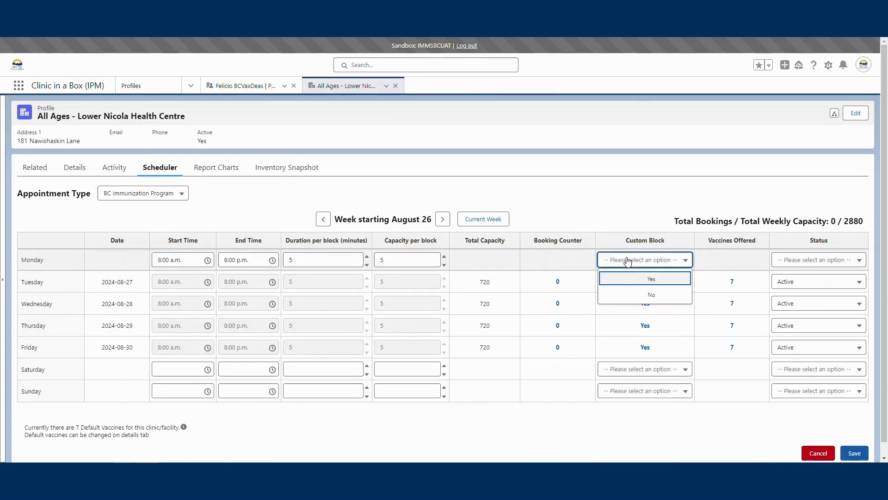
pyautogui.click(648, 279)
pyautogui.click(818, 259)
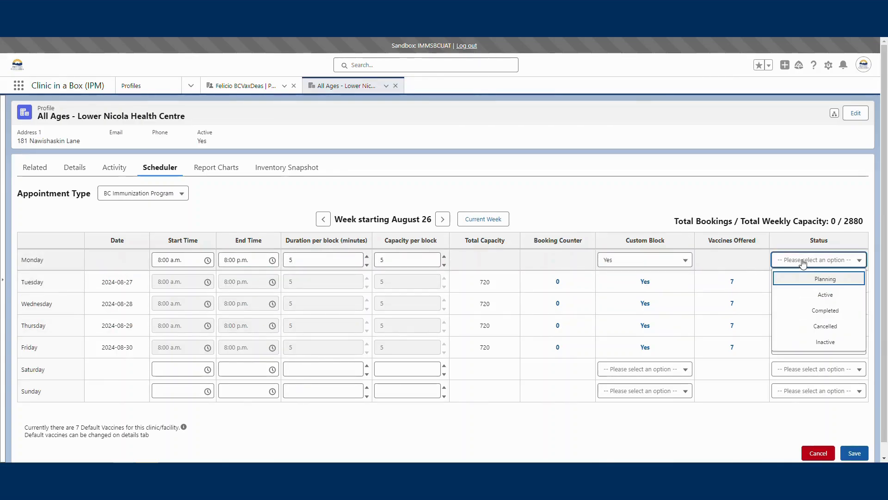
pyautogui.click(821, 295)
pyautogui.click(855, 453)
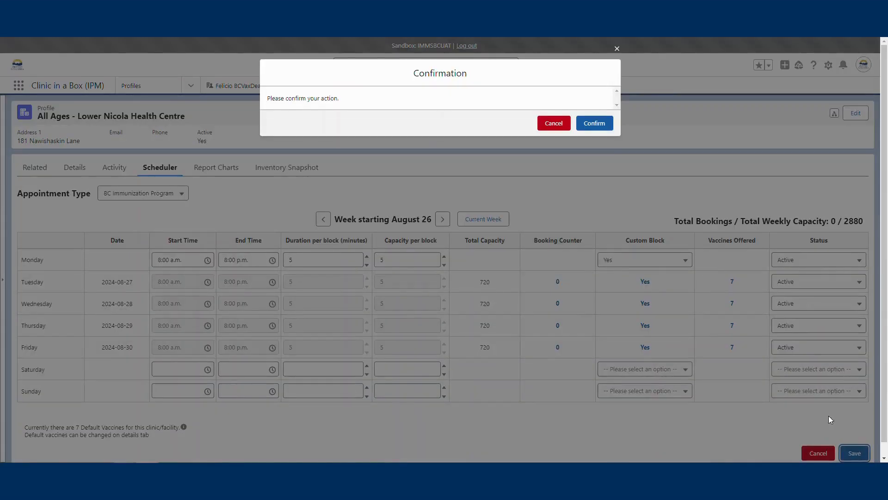
pyautogui.click(595, 122)
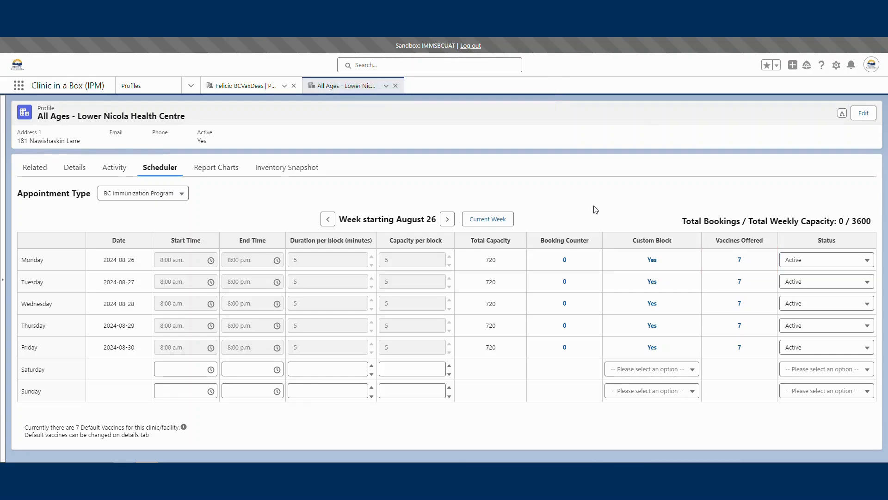
# Remove the three influenza vaccines (Injectable 6 months to 64 years, Injectable 65+, Nasal Spray 2 to 17) from Monday's chosen vaccines.
pyautogui.click(740, 259)
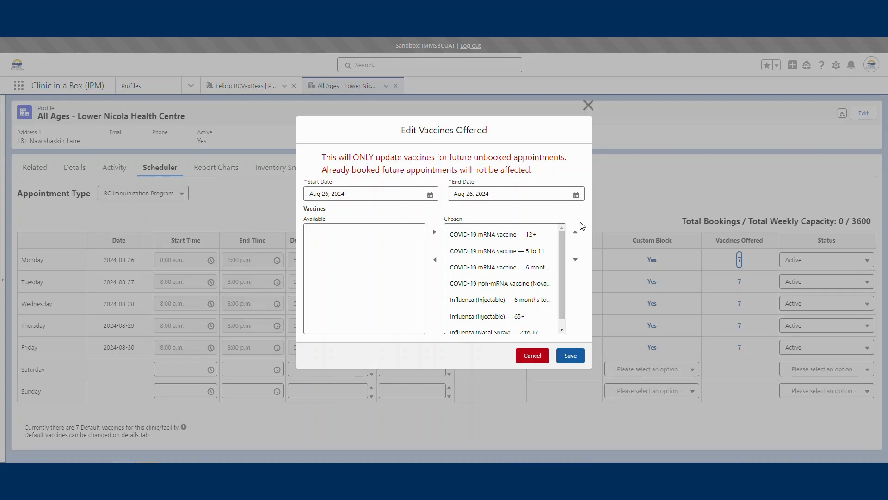
pyautogui.click(509, 292)
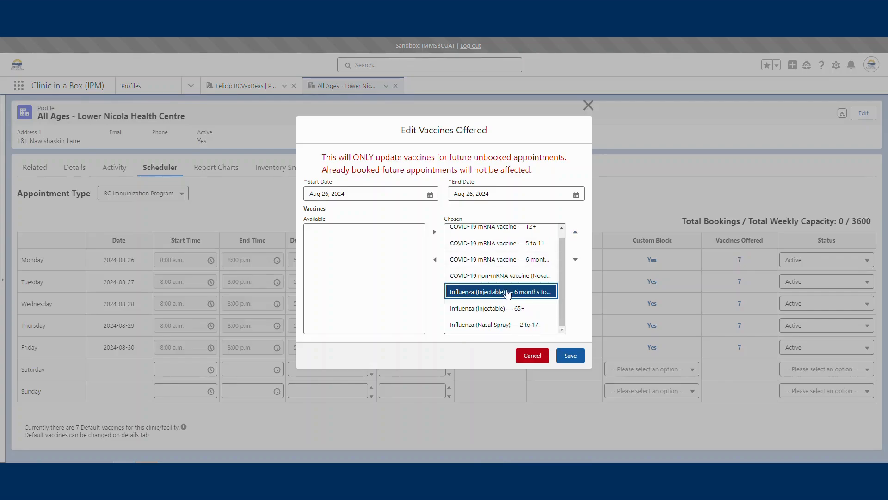
pyautogui.click(436, 260)
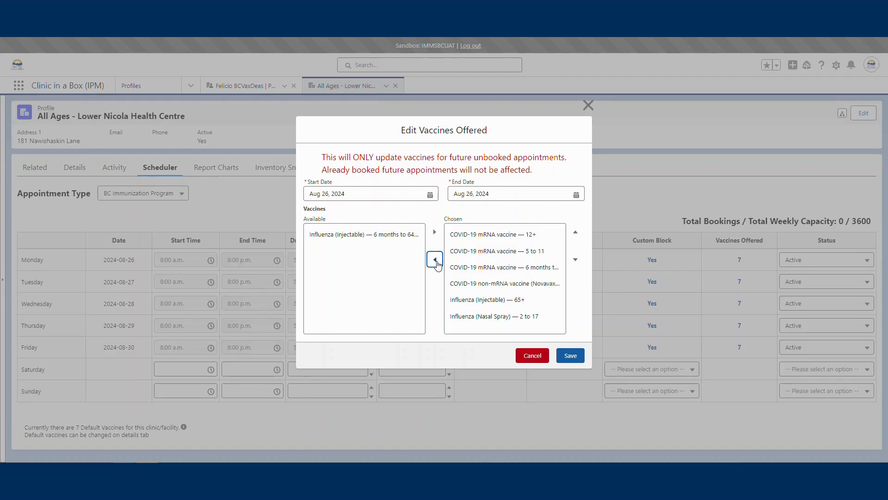
pyautogui.click(468, 300)
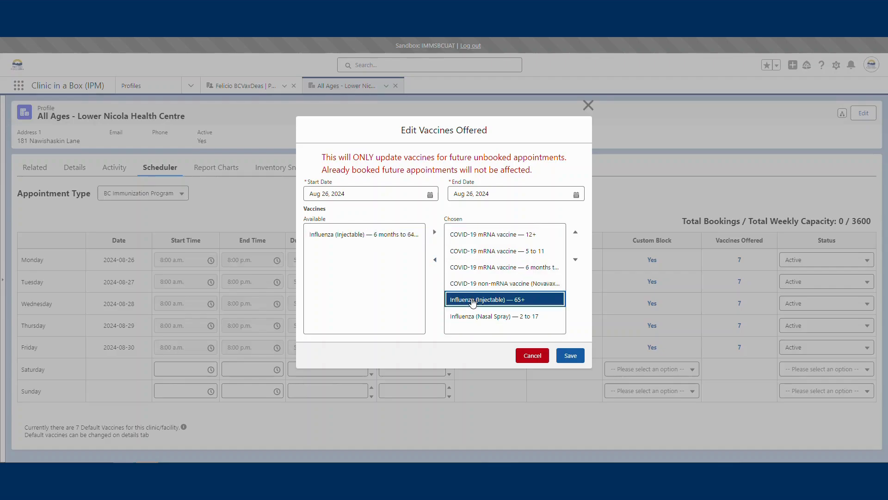
pyautogui.click(435, 259)
pyautogui.click(473, 305)
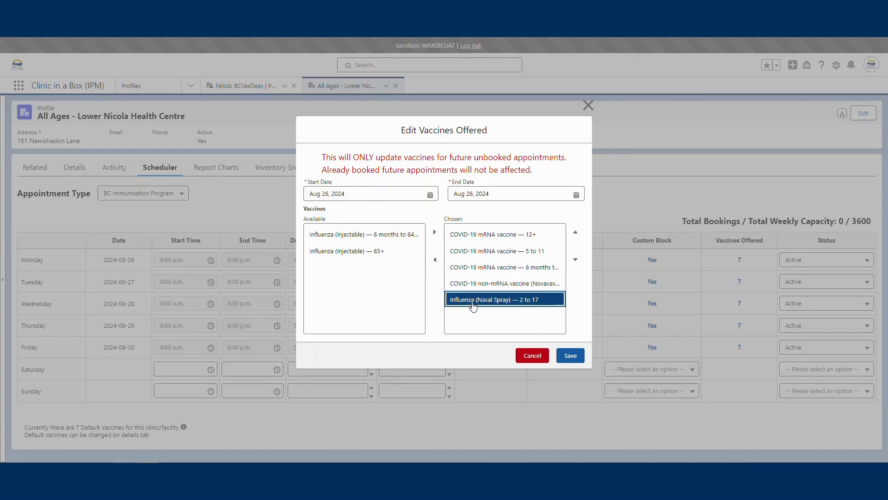
pyautogui.click(435, 259)
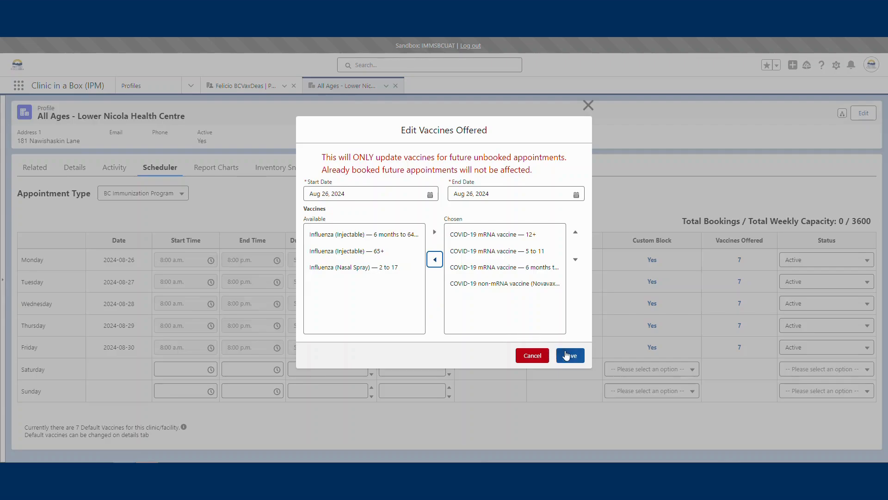
pyautogui.click(568, 356)
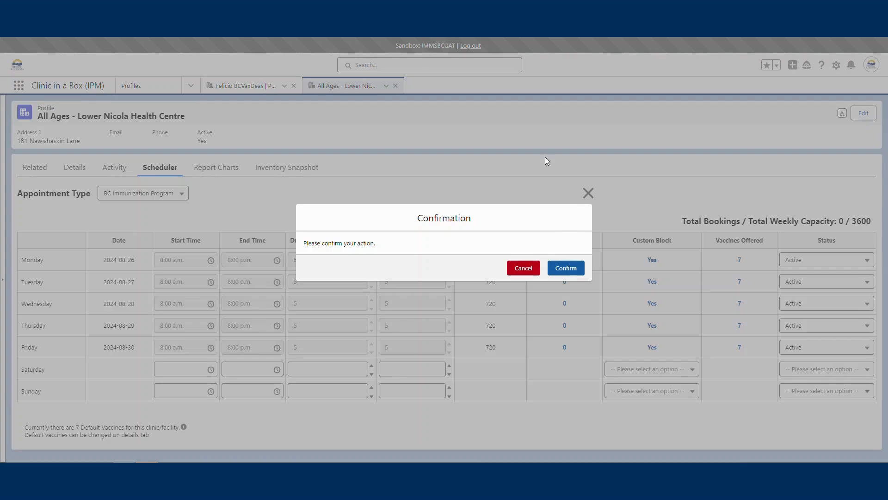
pyautogui.click(523, 268)
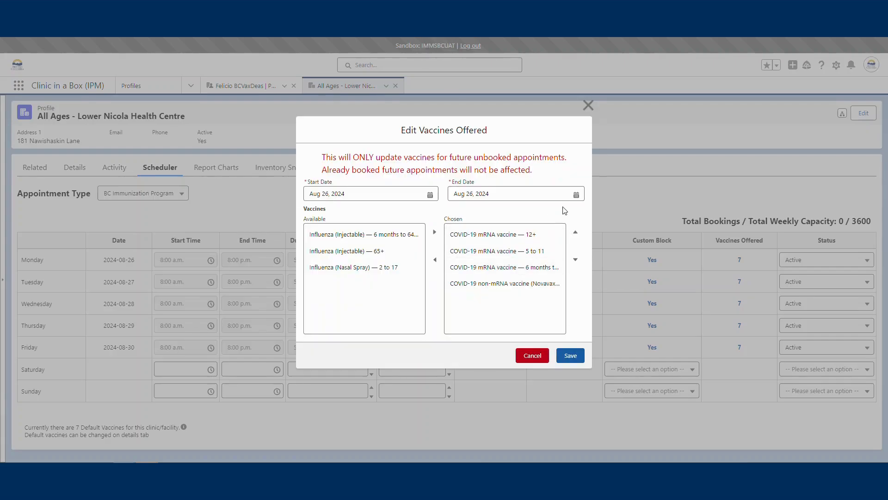
# Extend the vaccine change's end date to Aug 30, 2024 and save the edited vaccines offered.
pyautogui.click(576, 194)
pyautogui.click(576, 194)
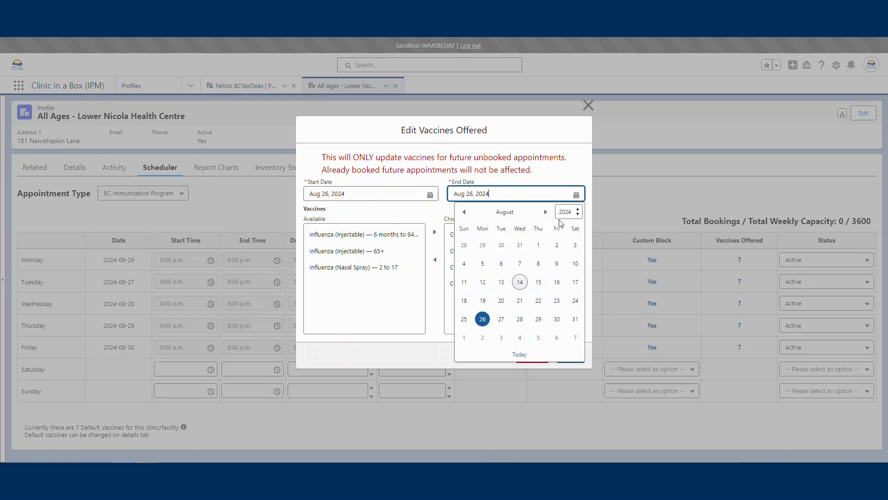
pyautogui.click(557, 319)
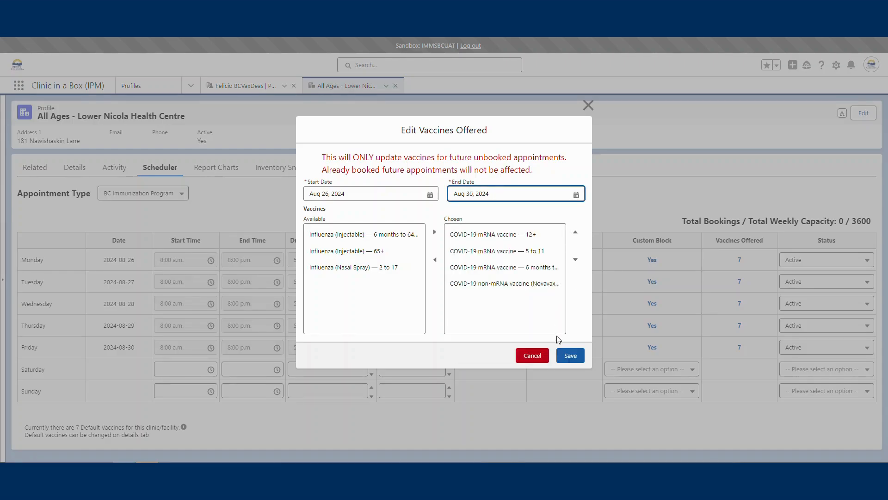
pyautogui.click(569, 356)
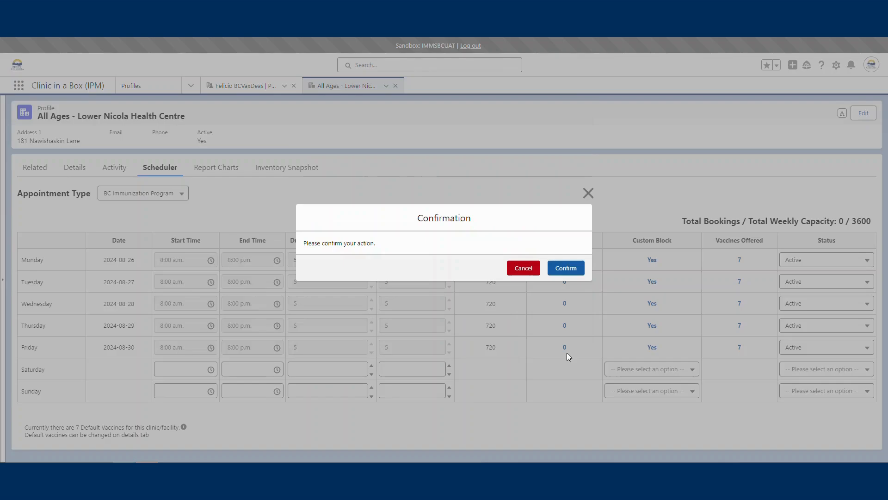
pyautogui.click(567, 268)
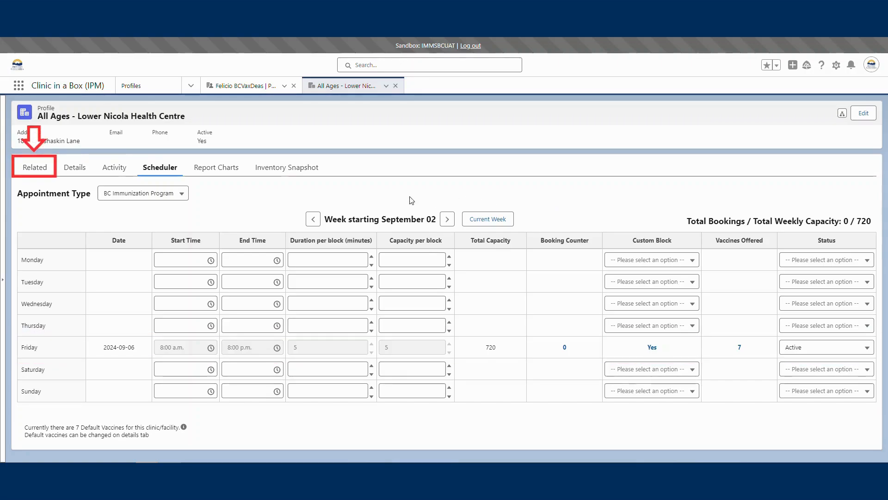
# Open the mass clone settings of the clinic's BC Immunization Program 2024-9-6 appointment day.
pyautogui.click(47, 171)
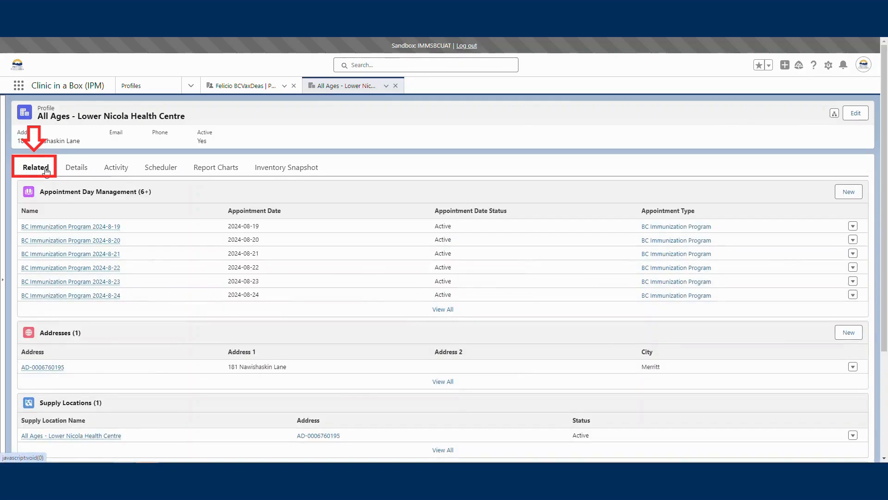
pyautogui.click(435, 309)
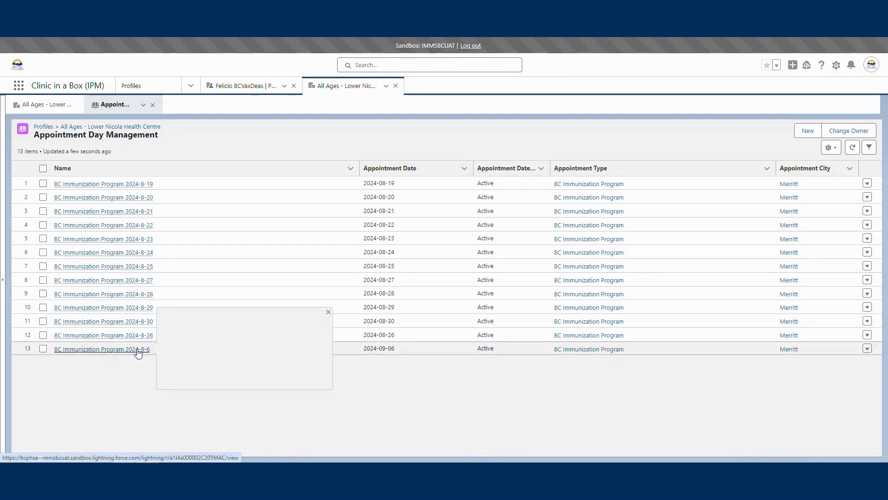
pyautogui.click(137, 350)
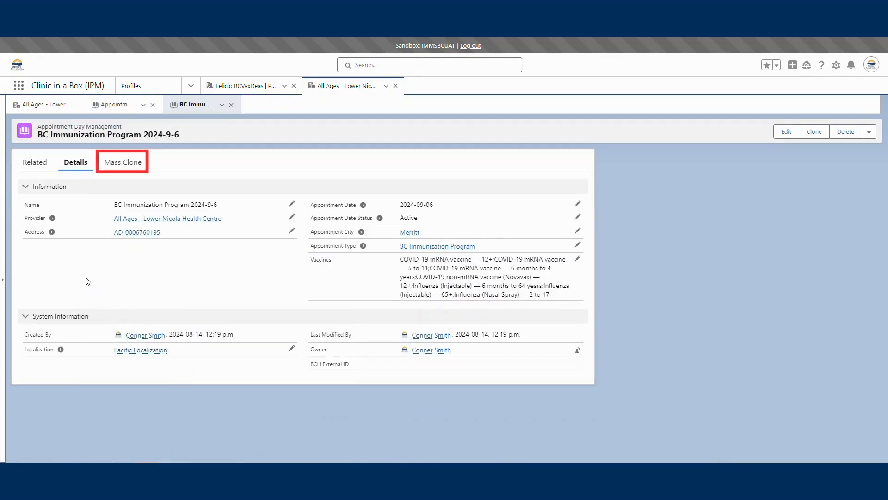
pyautogui.click(120, 165)
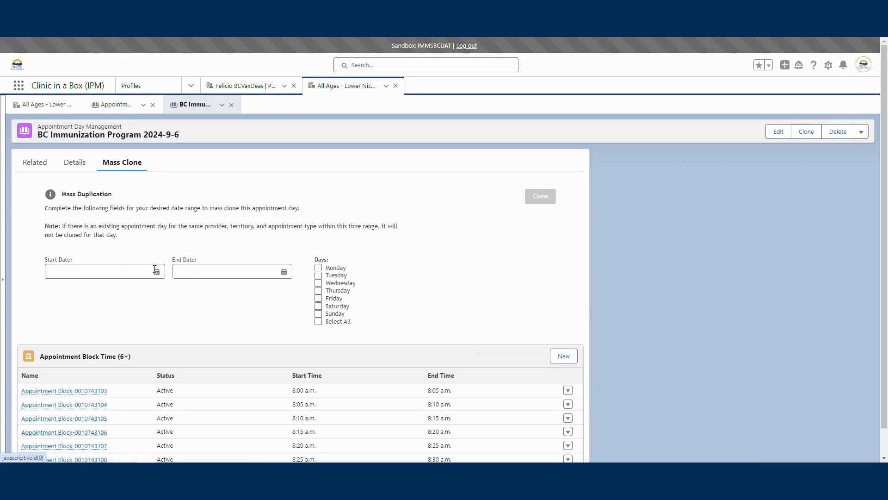
# Mass clone the appointment day to Fridays from Sep 13, 2024 through Sep 27, 2024.
pyautogui.click(134, 271)
pyautogui.click(136, 290)
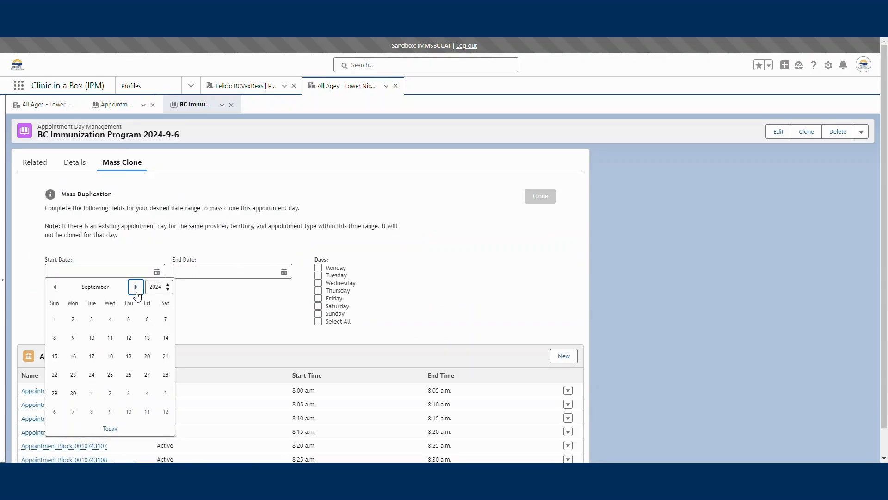
pyautogui.click(147, 339)
pyautogui.click(273, 274)
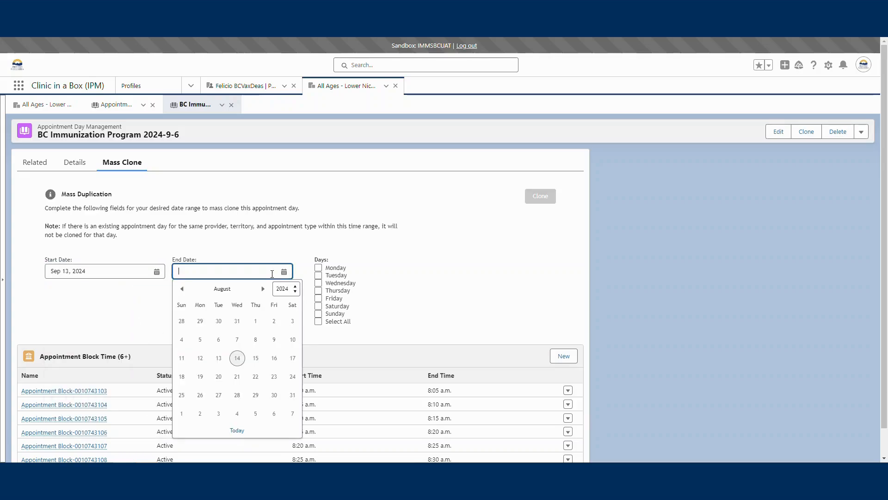
pyautogui.click(263, 287)
pyautogui.click(274, 376)
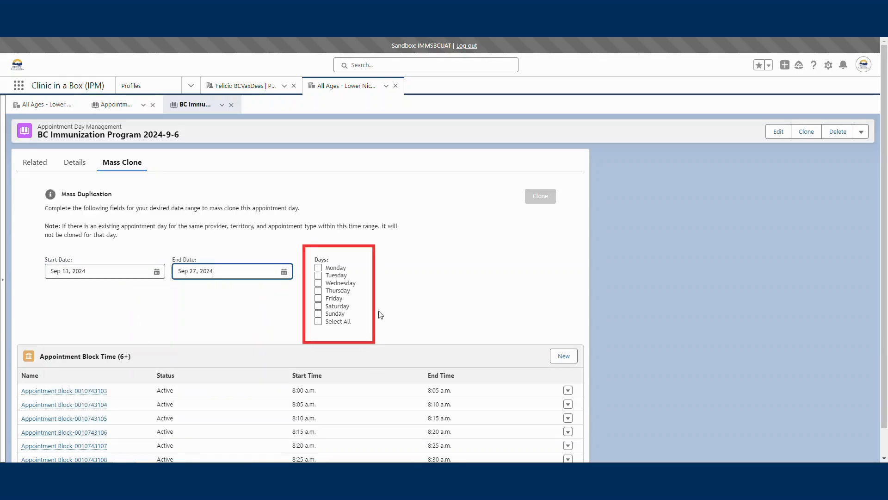
pyautogui.click(319, 298)
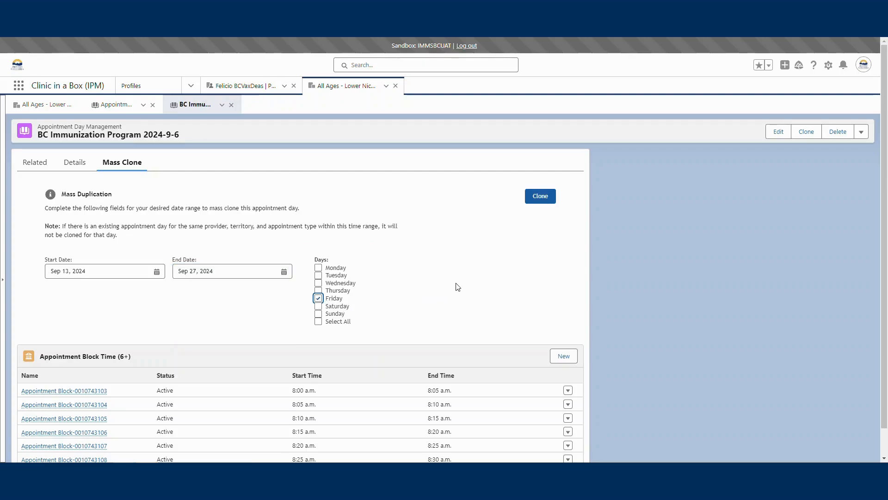
pyautogui.click(540, 198)
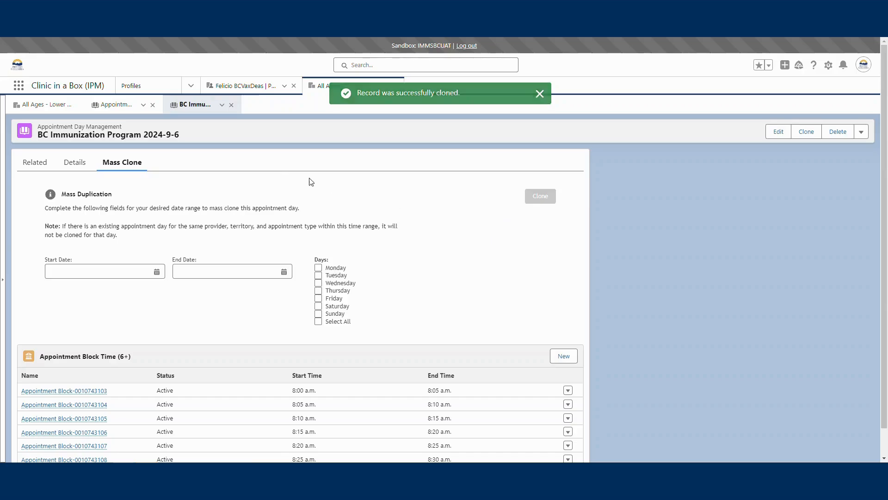
# Check the clinic's schedule for the cloned Fridays in the weeks starting September 09 through September 23.
pyautogui.click(46, 107)
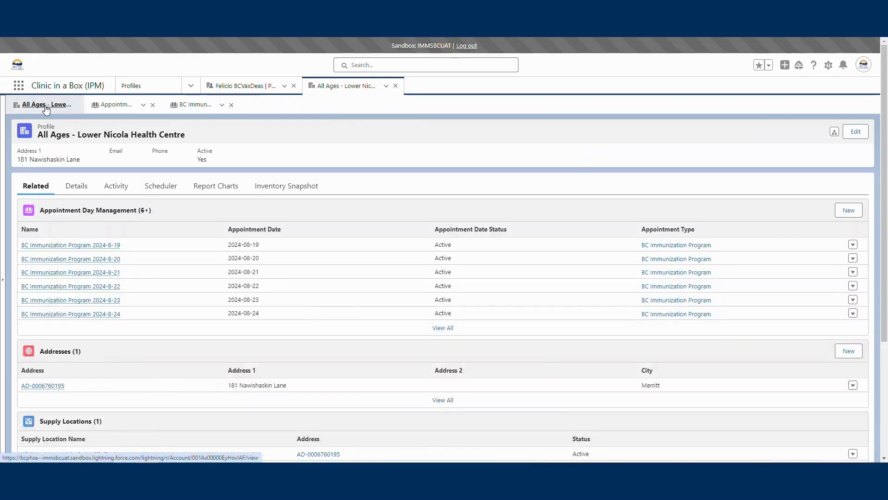
pyautogui.click(160, 186)
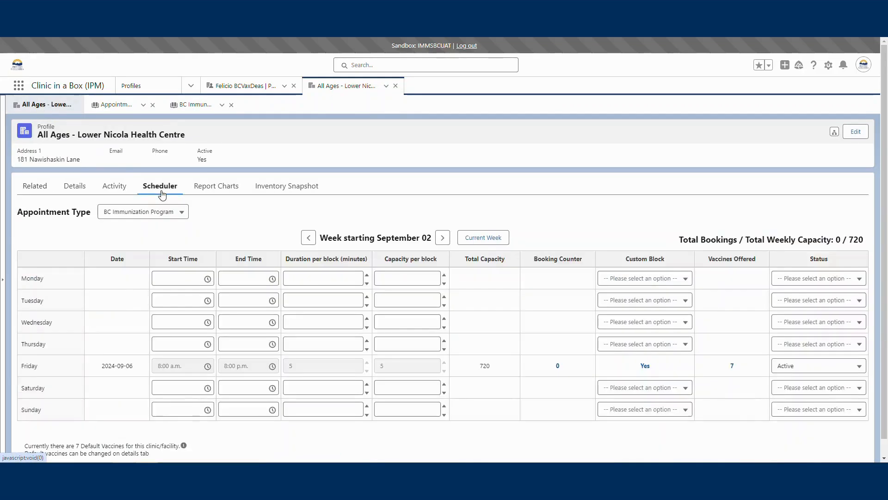
pyautogui.click(441, 242)
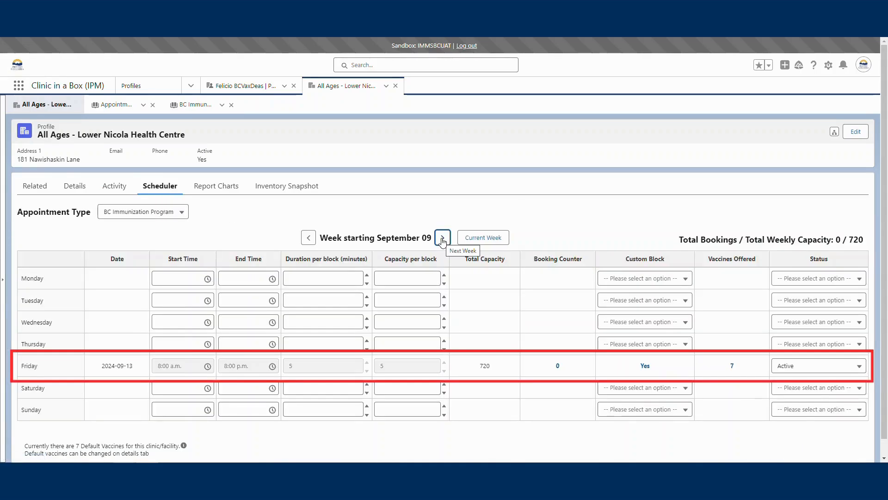
pyautogui.click(443, 241)
pyautogui.click(443, 241)
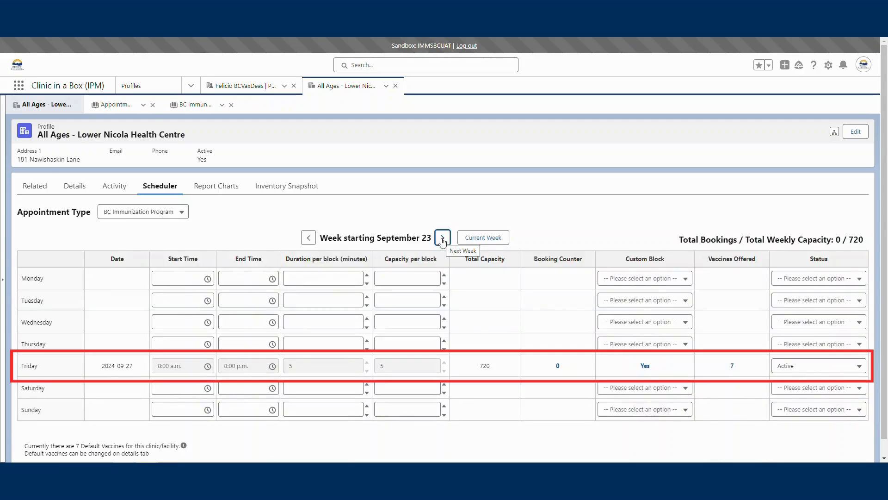